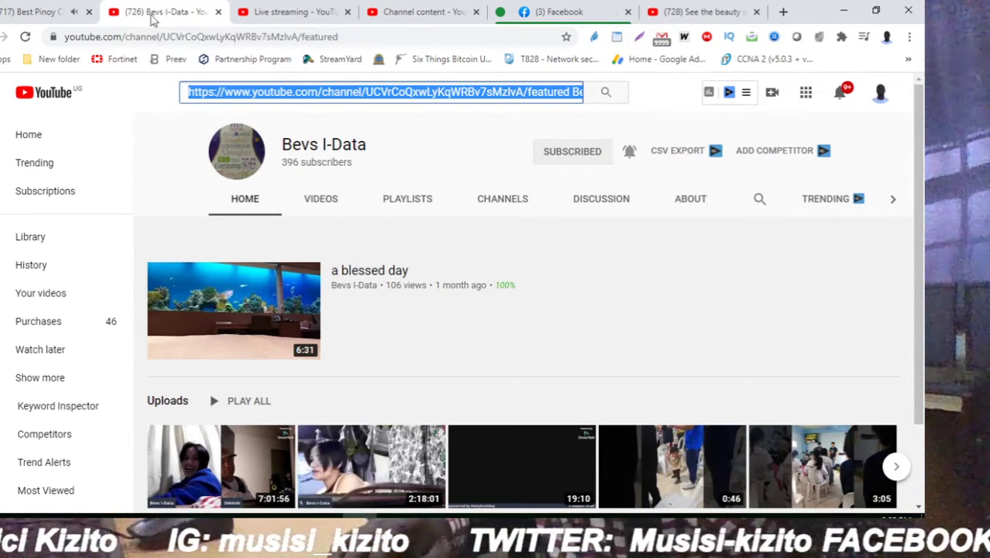
Step: Bring up the Add tab to group options for the Bevs I-Data tab
{"action": "right_click", "coordinate": [170, 15]}
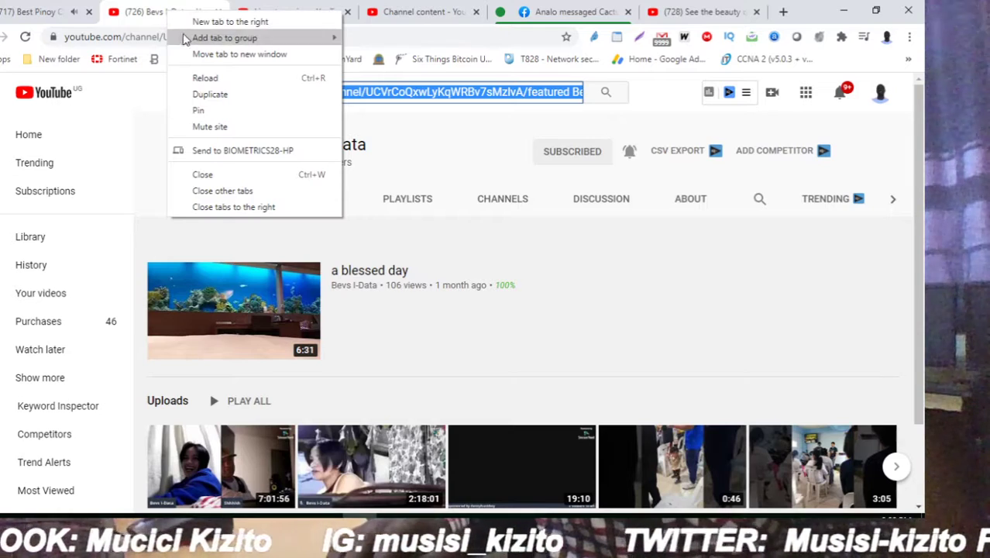
{"action": "mouse_move", "coordinate": [186, 41]}
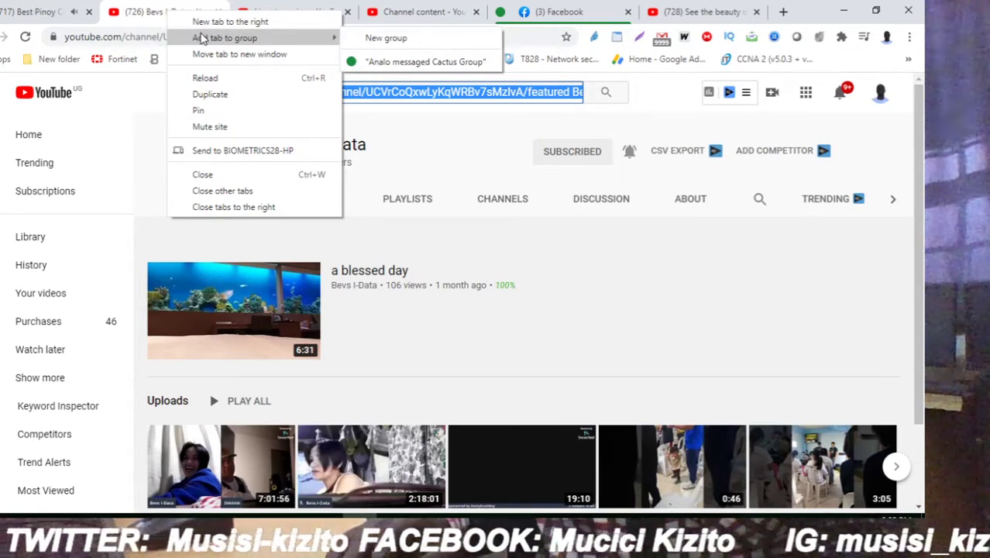
{"action": "left_click", "coordinate": [152, 8]}
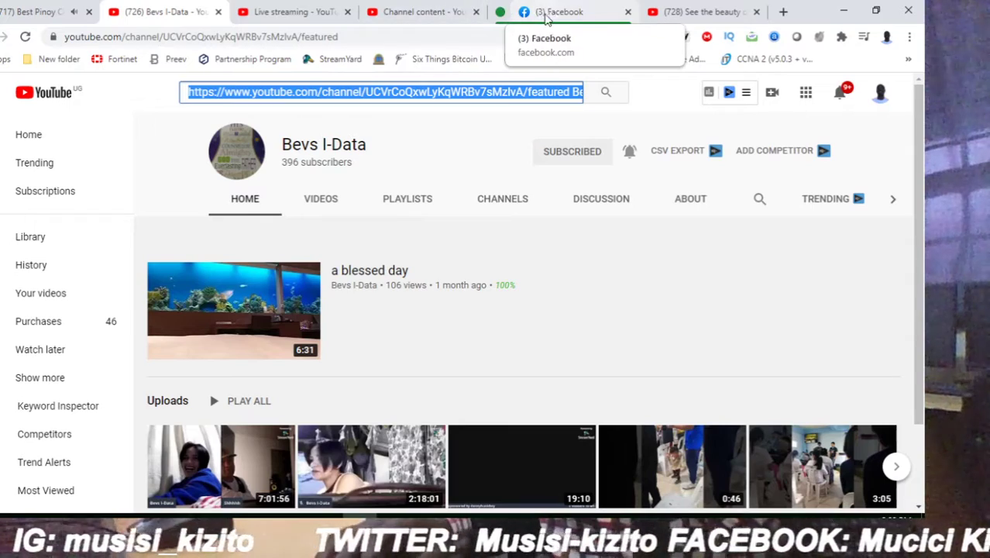
{"action": "right_click", "coordinate": [155, 14]}
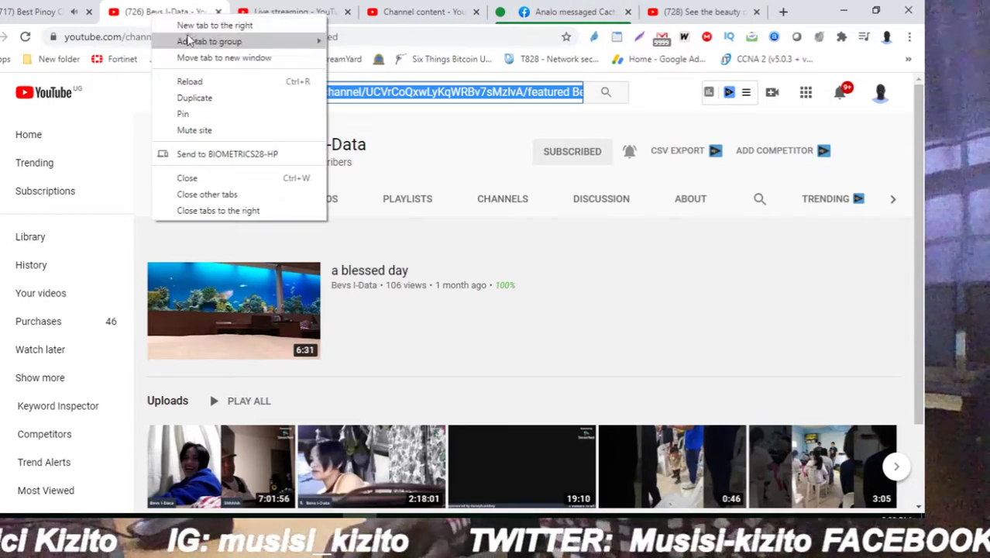
Step: Put Bevs I-Data in a new group named with the channel owner's name plus 'Youtube'
{"action": "left_click", "coordinate": [364, 41]}
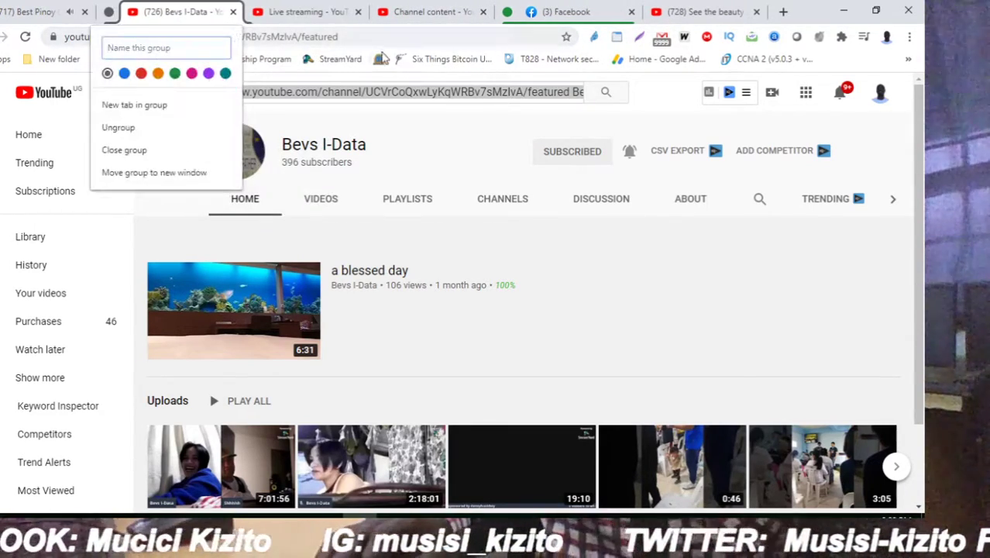
{"action": "type", "text": "youtu"}
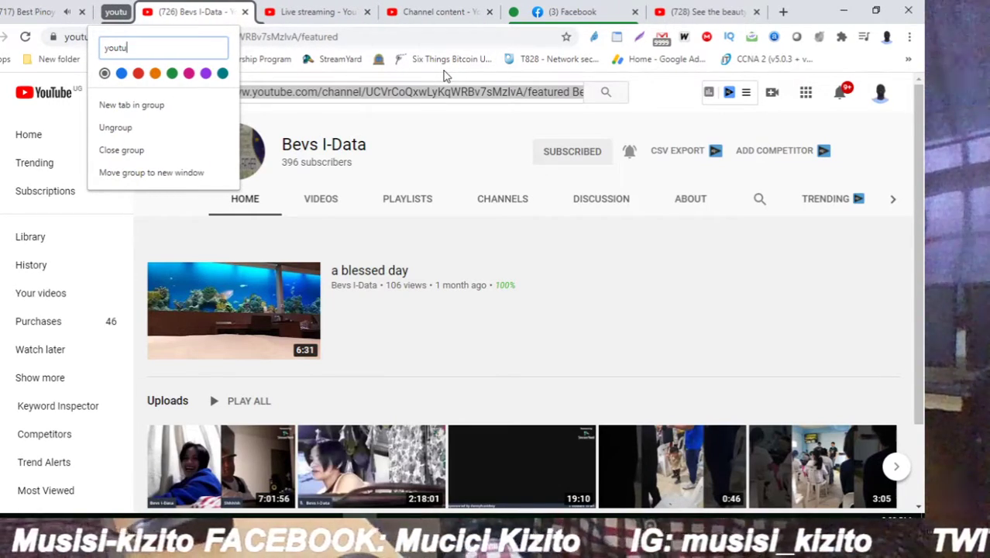
{"action": "type", "text": "b"}
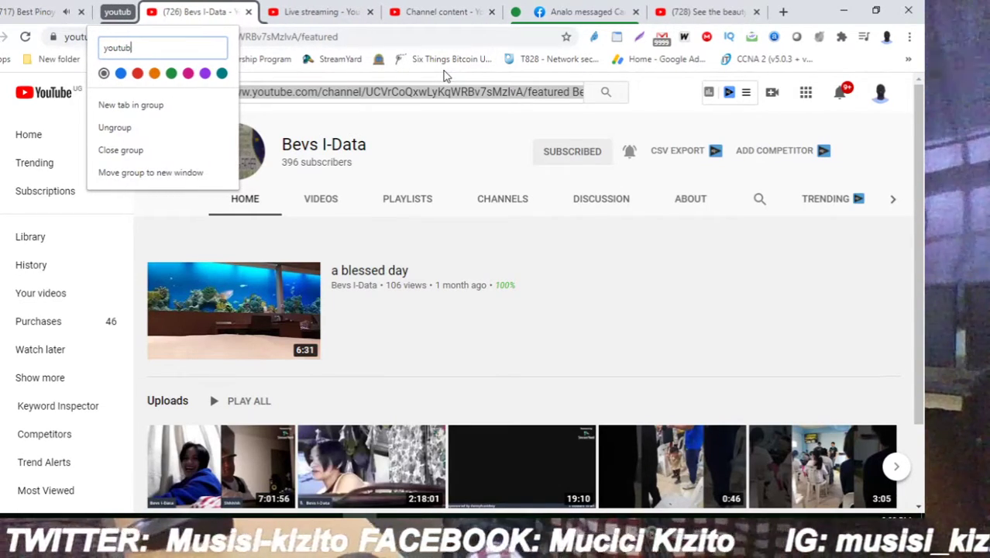
{"action": "type", "text": "e"}
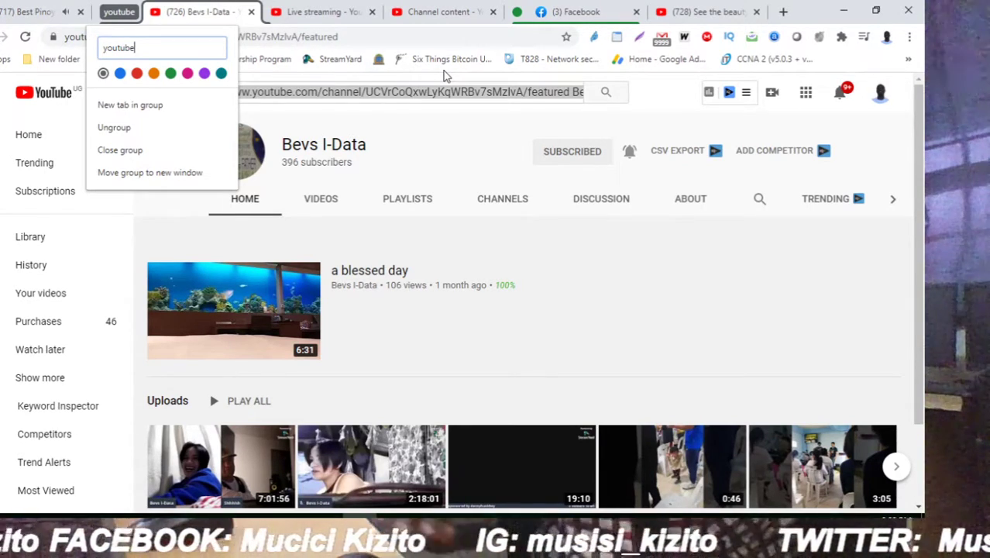
{"action": "key", "text": "BackSpace"}
{"action": "key", "text": "BackSpace"}
{"action": "key", "text": "BackSpace"}
{"action": "key", "text": "BackSpace"}
{"action": "key", "text": "BackSpace"}
{"action": "key", "text": "BackSpace"}
{"action": "key", "text": "BackSpace"}
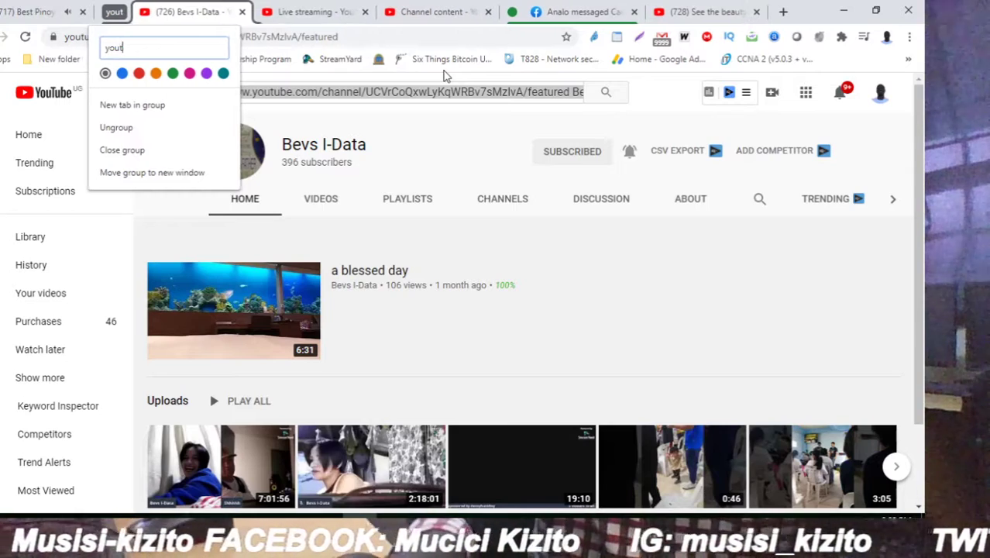
{"action": "type", "text": "Musisi "}
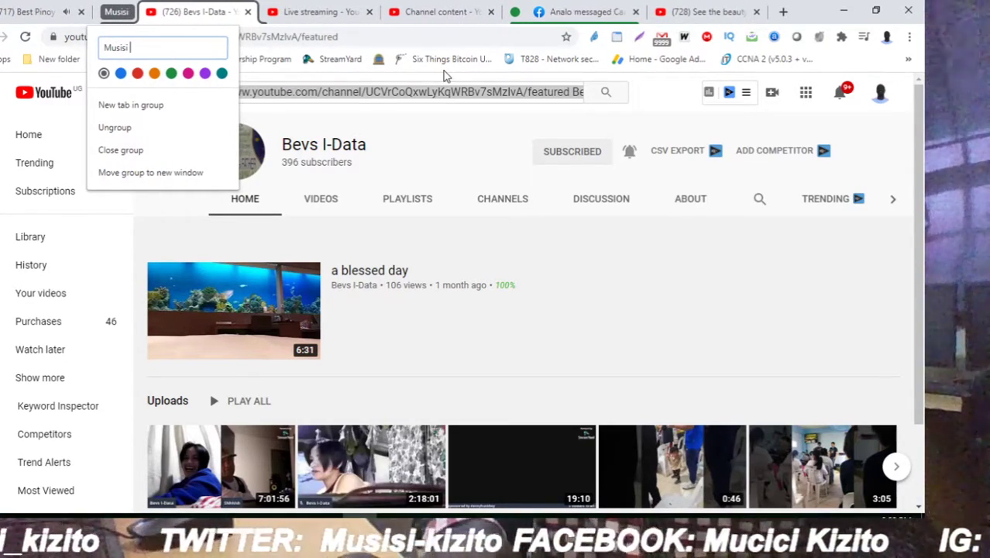
{"action": "type", "text": "kizito"}
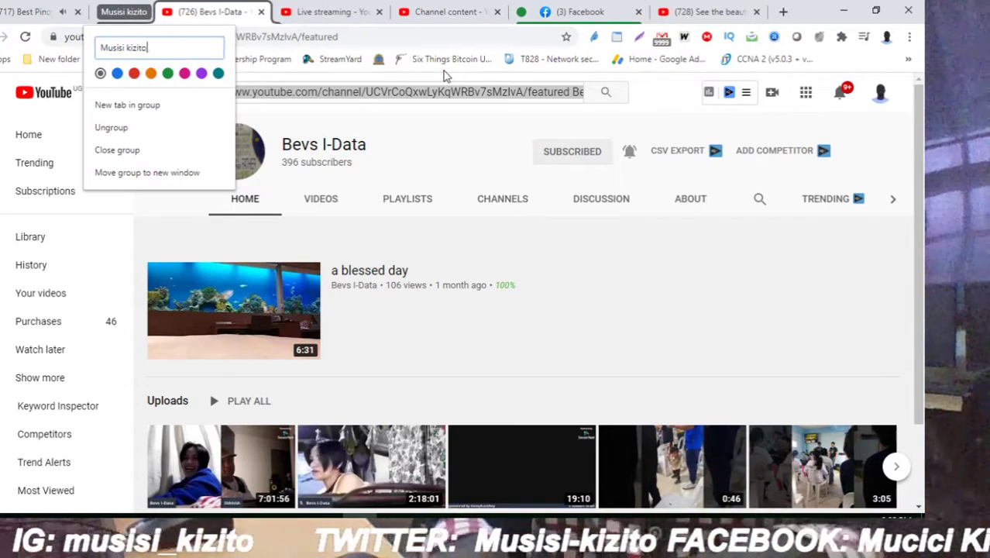
{"action": "type", "text": " You"}
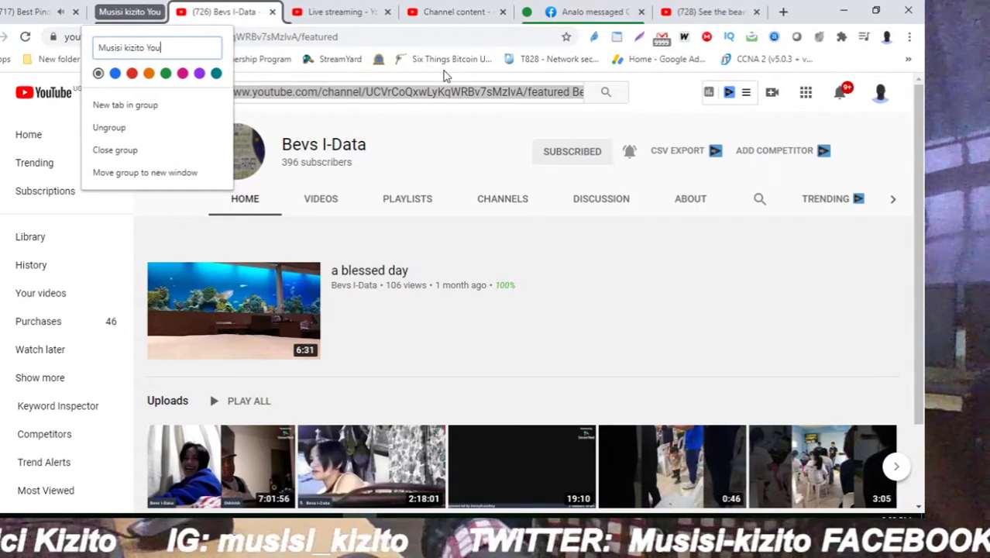
{"action": "type", "text": "tube"}
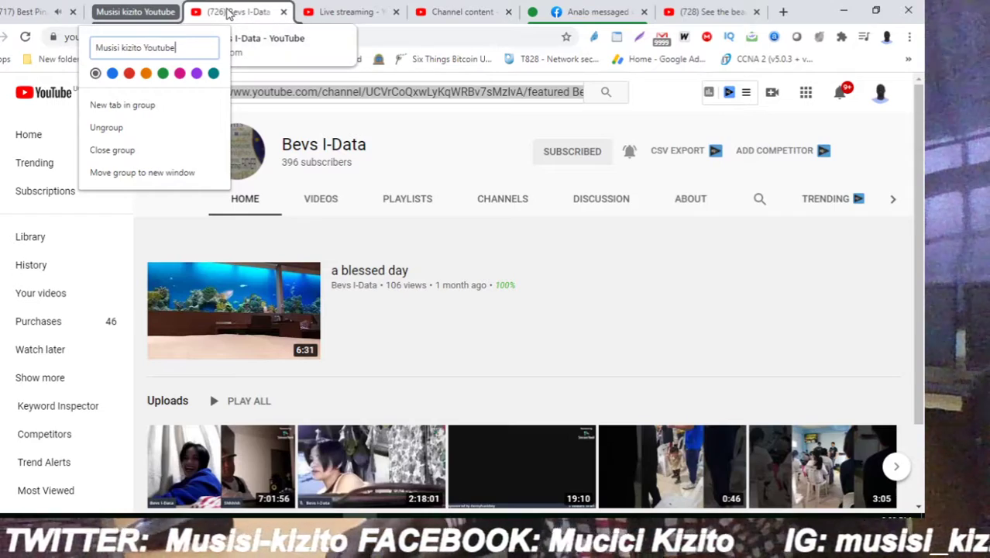
{"action": "key", "text": "Return"}
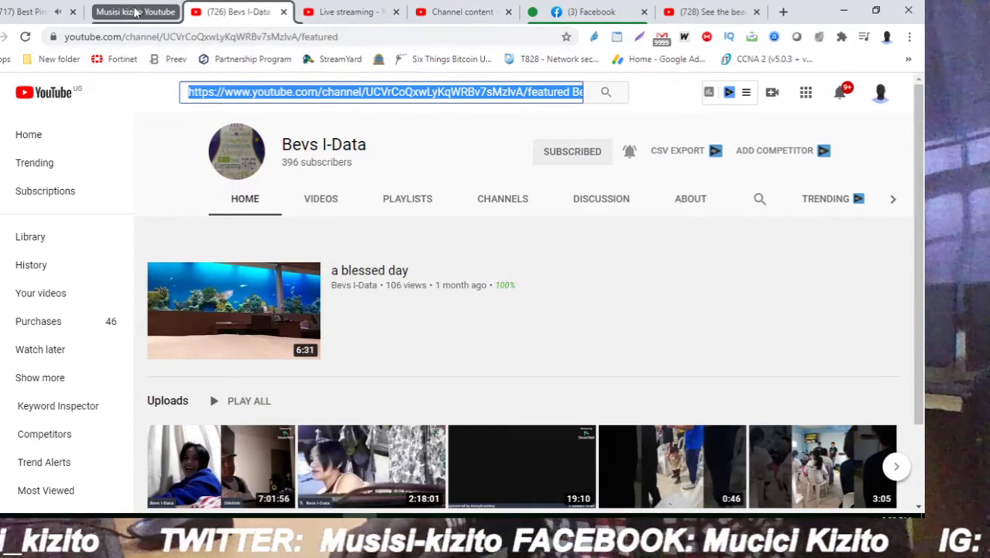
Step: Add the Live streaming tab to the owner's YouTube tab group
{"action": "mouse_move", "coordinate": [136, 10]}
{"action": "left_mouse_down"}
{"action": "mouse_move", "coordinate": [178, 12]}
{"action": "mouse_move", "coordinate": [131, 9]}
{"action": "left_mouse_up"}
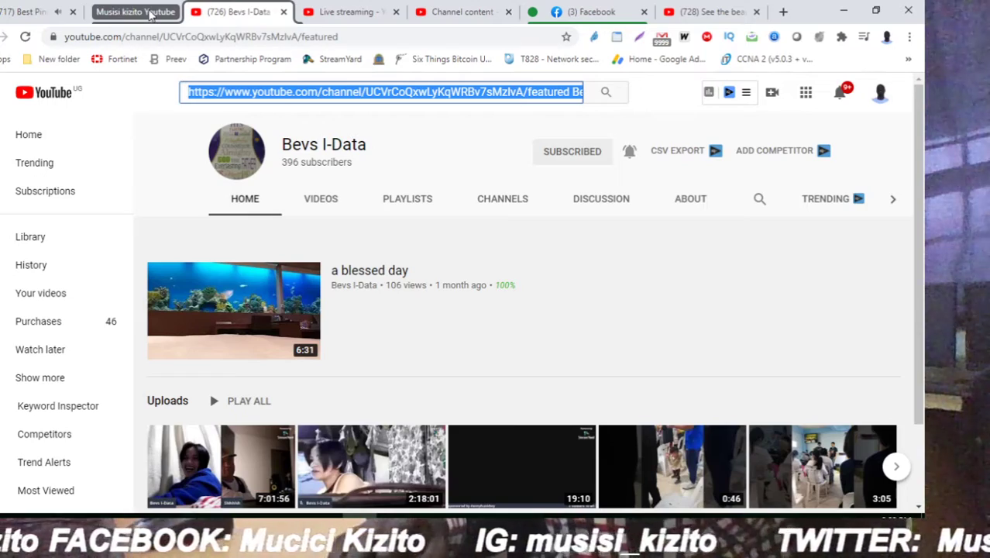
{"action": "left_click", "coordinate": [340, 12]}
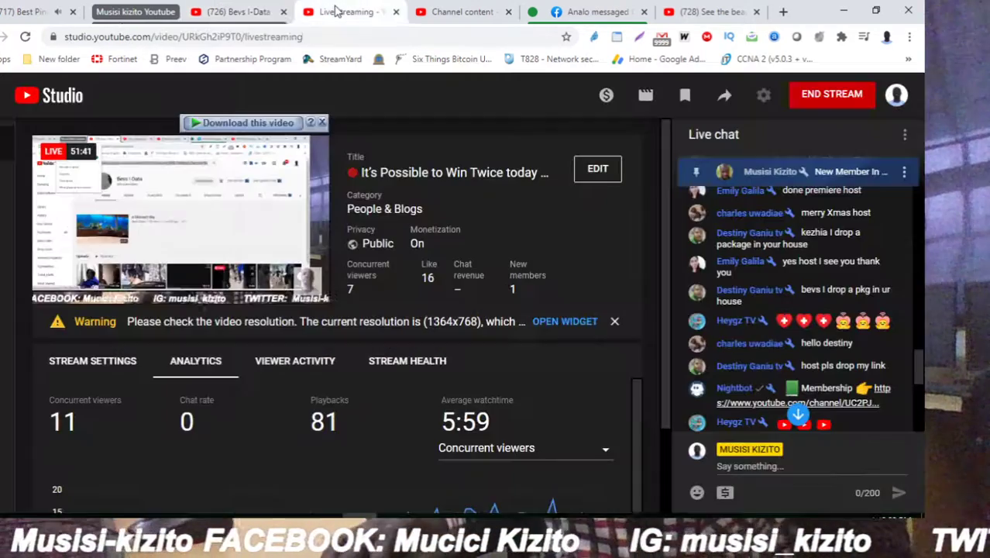
{"action": "right_click", "coordinate": [339, 14]}
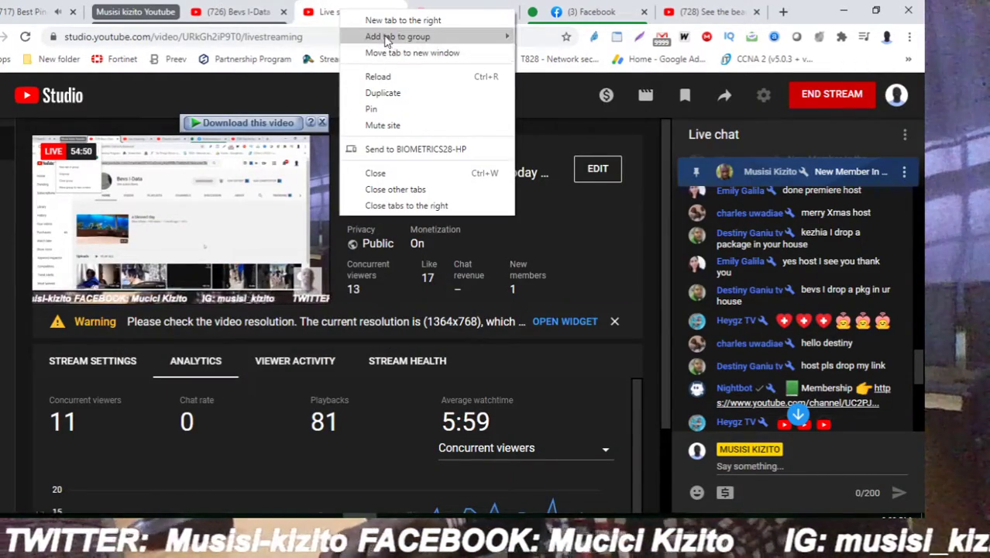
{"action": "mouse_move", "coordinate": [406, 39]}
{"action": "left_click", "coordinate": [578, 61]}
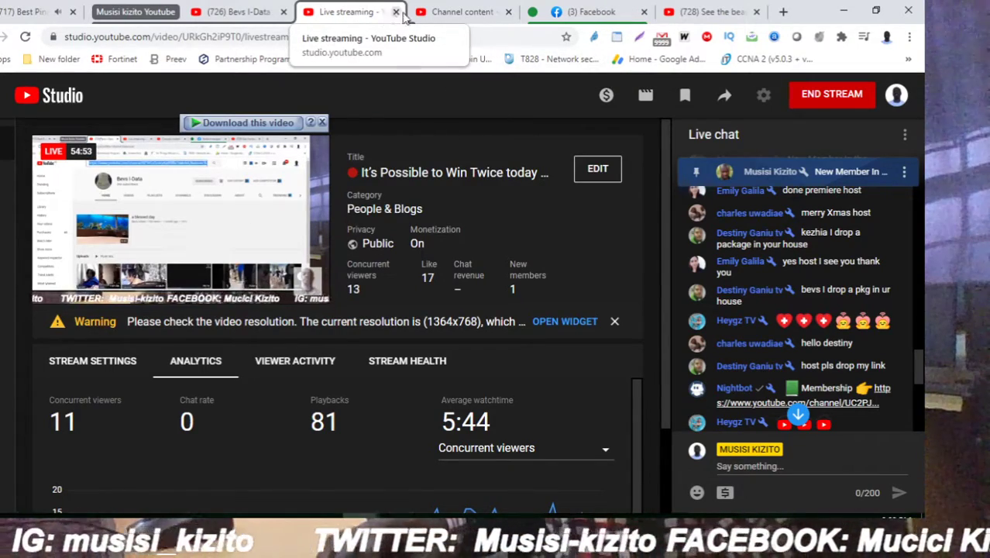
Step: Add the Channel content tab to the YouTube group, placed after its first tab
{"action": "right_click", "coordinate": [447, 15]}
{"action": "left_click", "coordinate": [448, 16]}
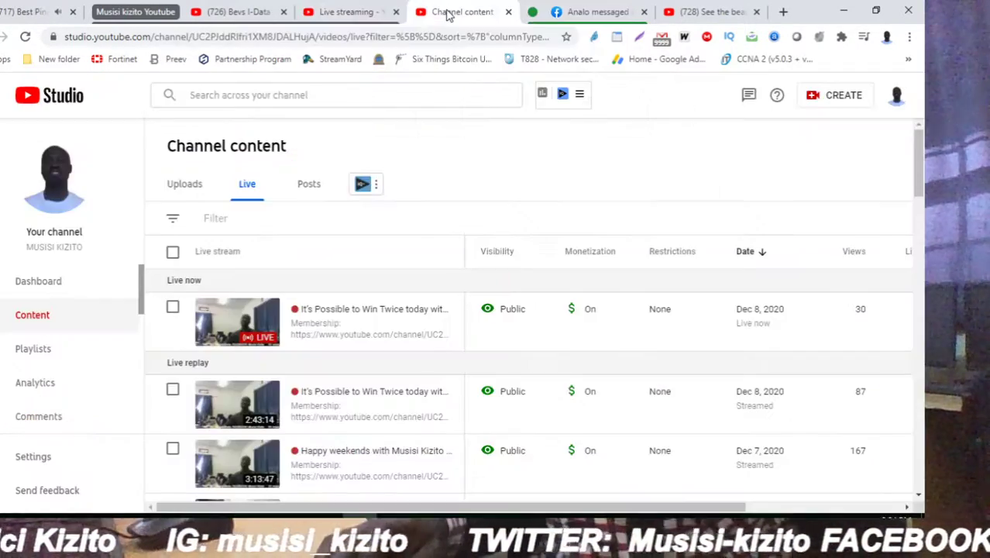
{"action": "right_click", "coordinate": [450, 16]}
{"action": "mouse_move", "coordinate": [494, 45]}
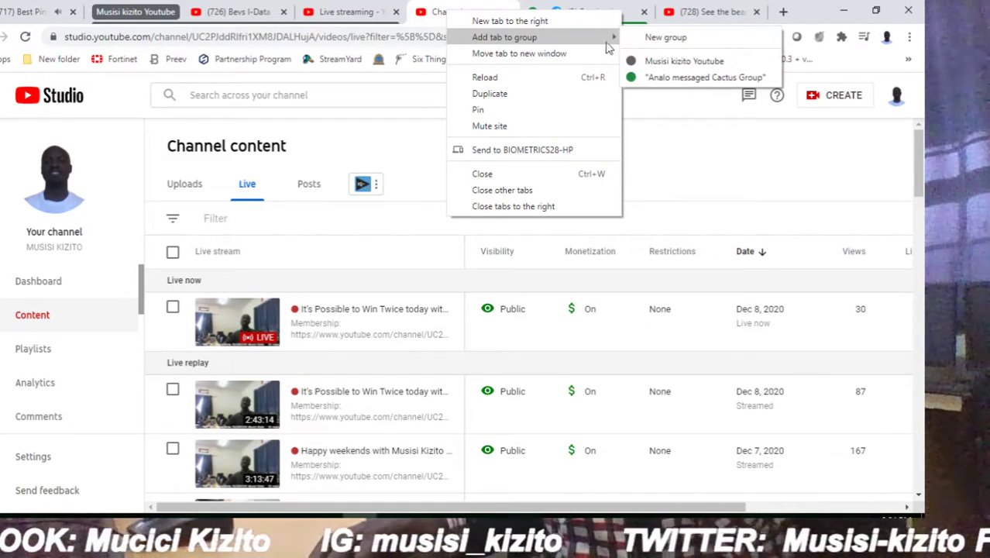
{"action": "left_click", "coordinate": [656, 63]}
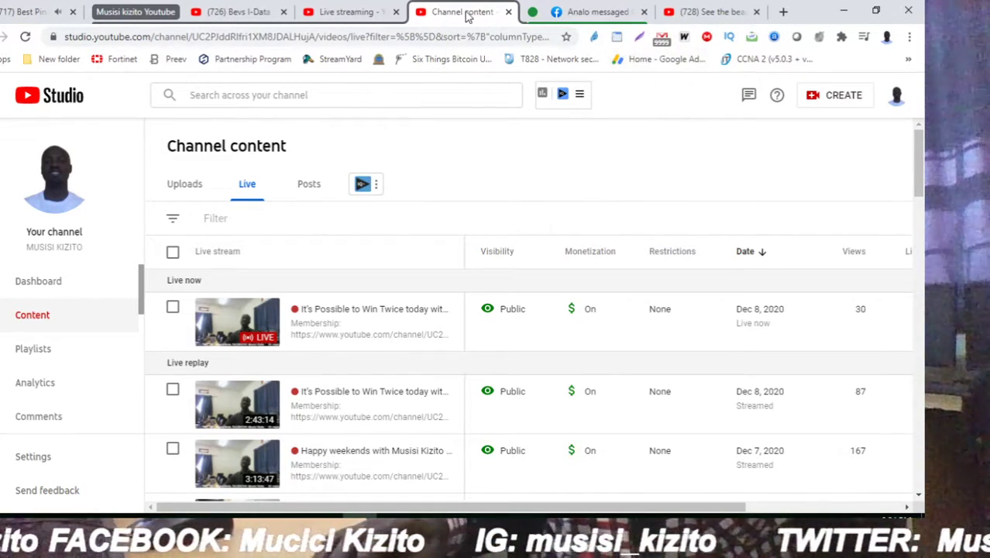
{"action": "left_click_drag", "start_coordinate": [467, 17], "coordinate": [341, 15]}
Step: Collapse the YouTube group and show the Tsingyi Park Hong Kong premiere video
{"action": "left_click", "coordinate": [132, 13]}
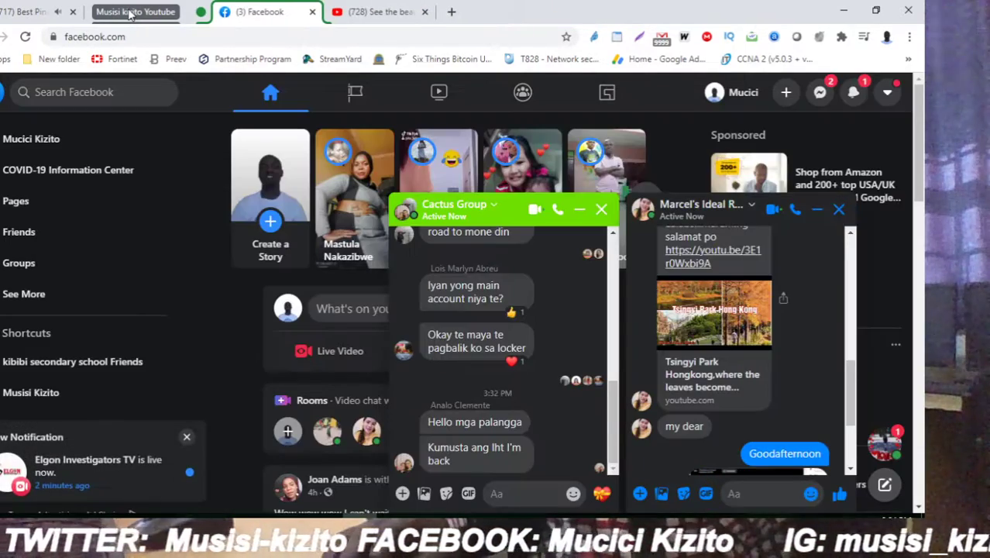
{"action": "left_click", "coordinate": [130, 13]}
{"action": "left_click", "coordinate": [130, 12]}
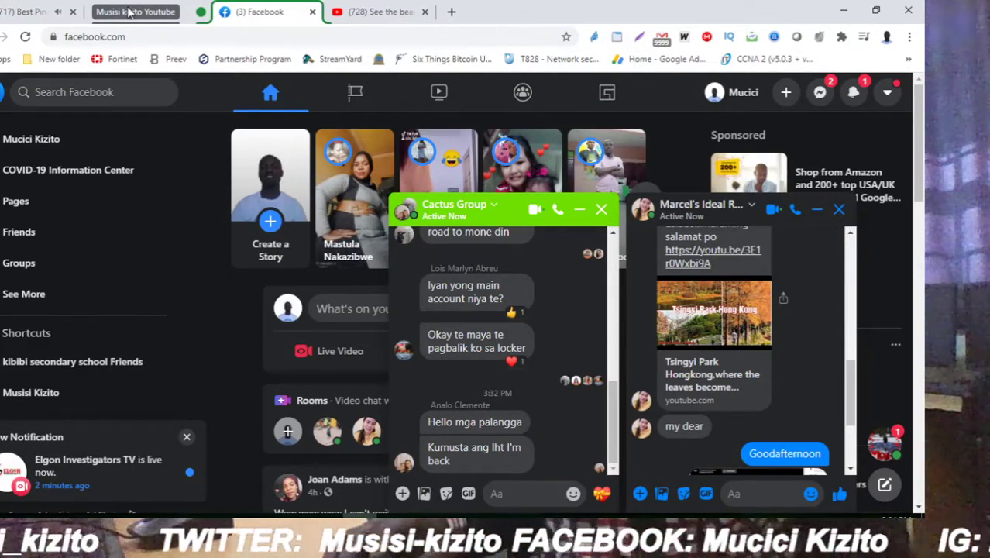
{"action": "left_click", "coordinate": [355, 13]}
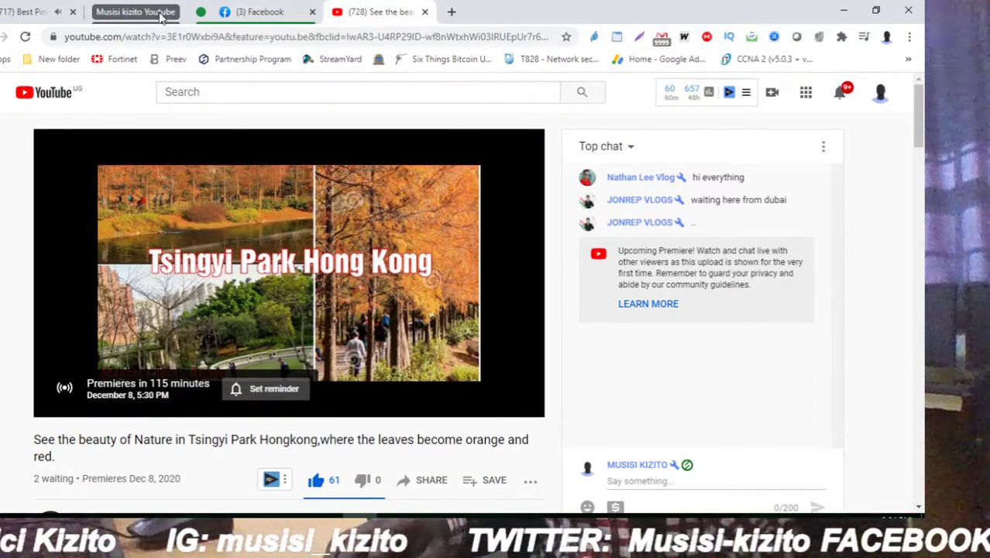
{"action": "left_click", "coordinate": [127, 14]}
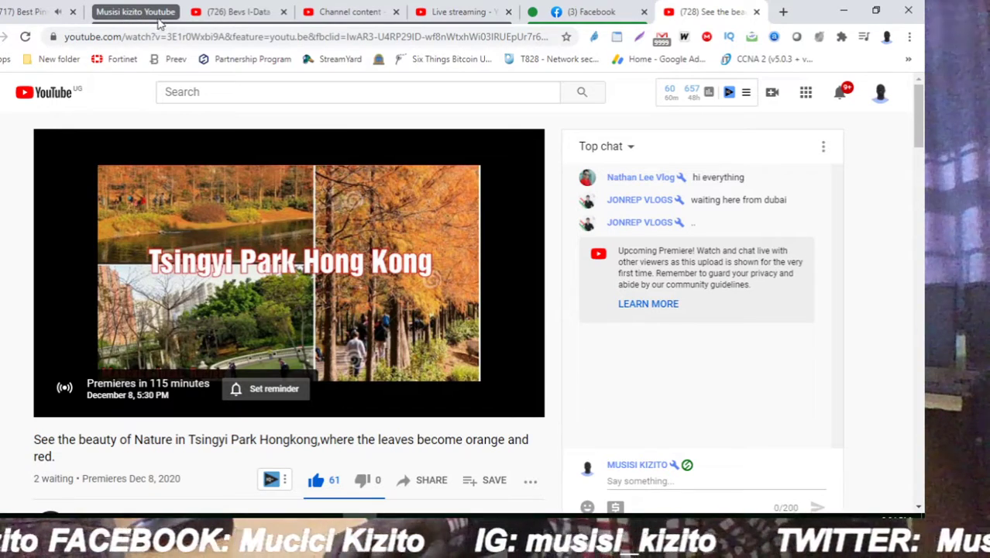
Step: View the Bevs I-Data, Channel content and Live streaming tabs, then collapse the YouTube group
{"action": "left_click", "coordinate": [240, 15]}
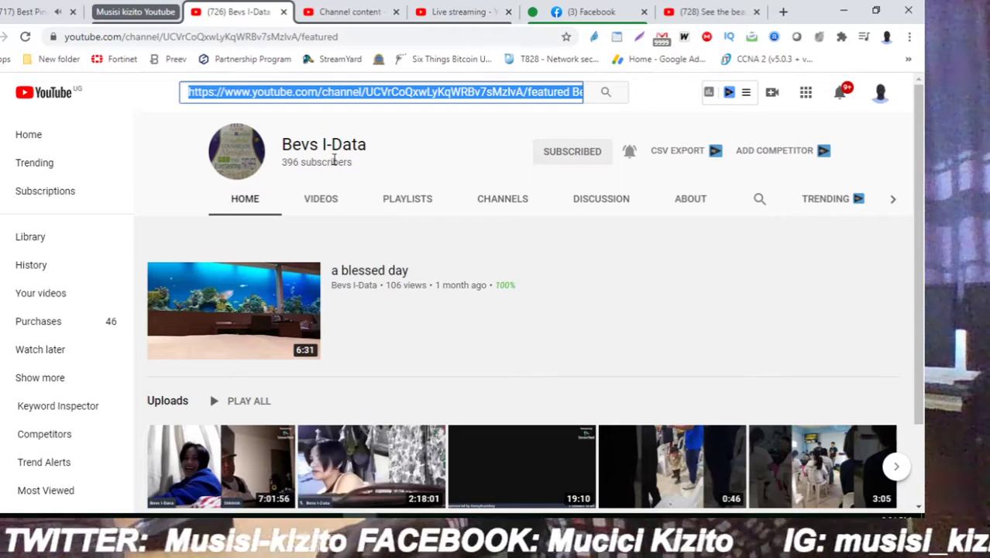
{"action": "left_click", "coordinate": [355, 15]}
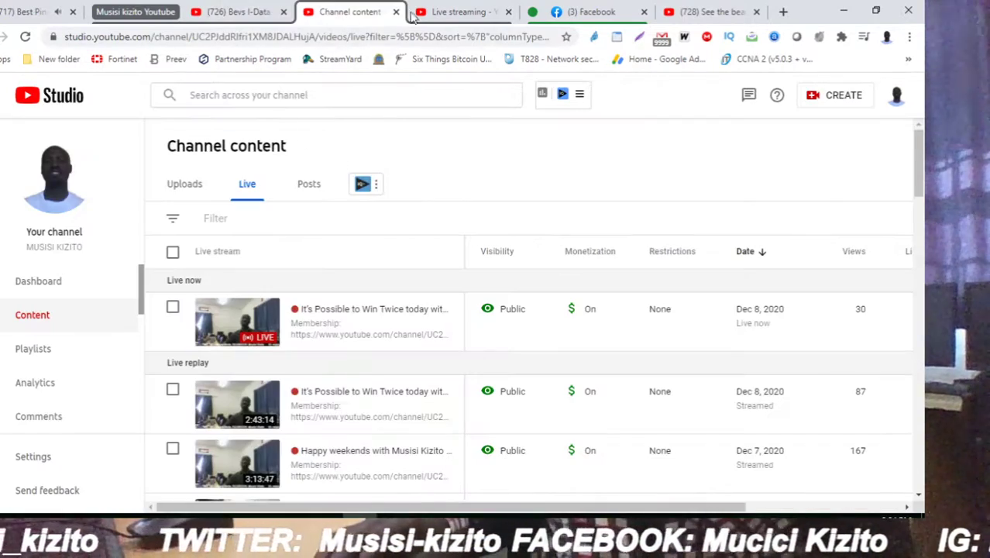
{"action": "left_click", "coordinate": [434, 12]}
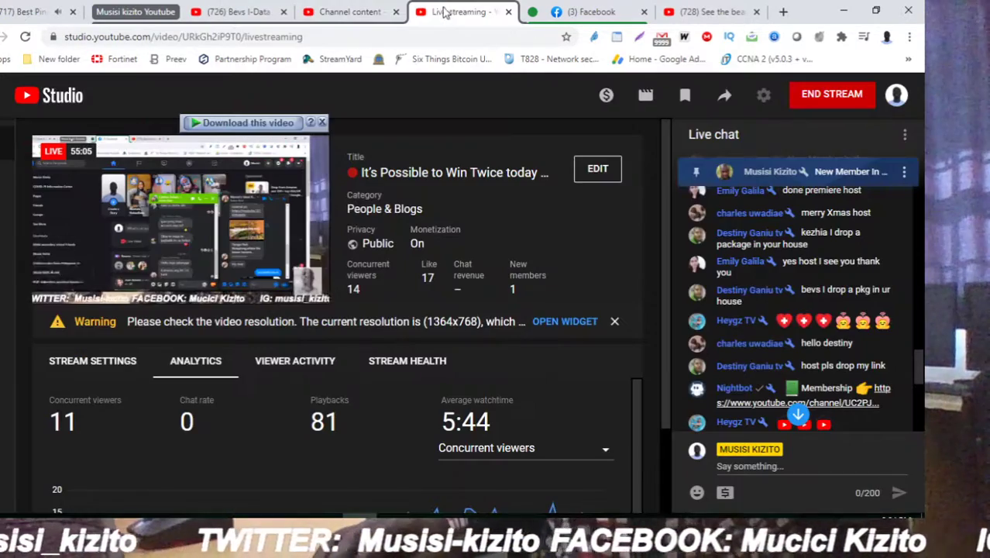
{"action": "left_click", "coordinate": [138, 14]}
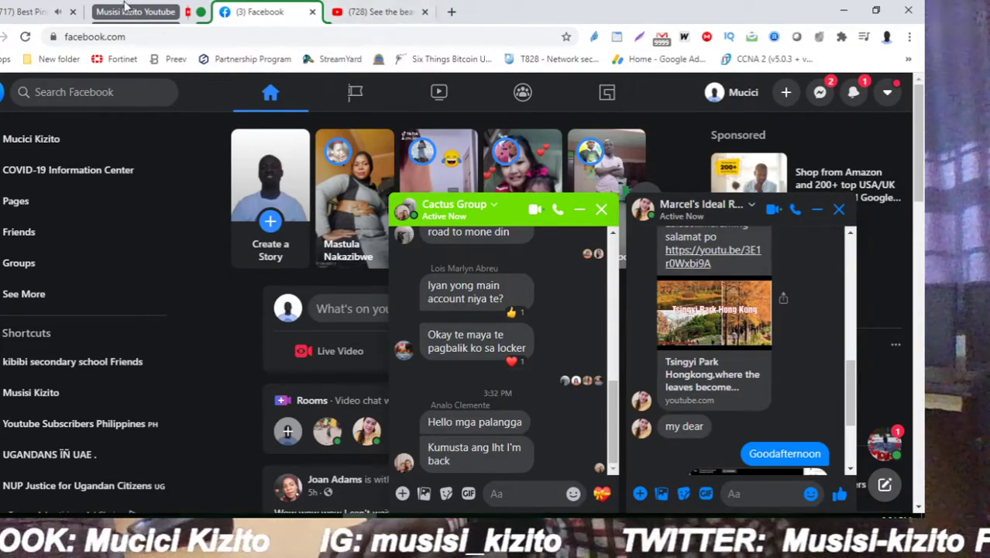
Step: Add the Best Pinoy Christmas tab to the green Facebook group
{"action": "left_click", "coordinate": [23, 10]}
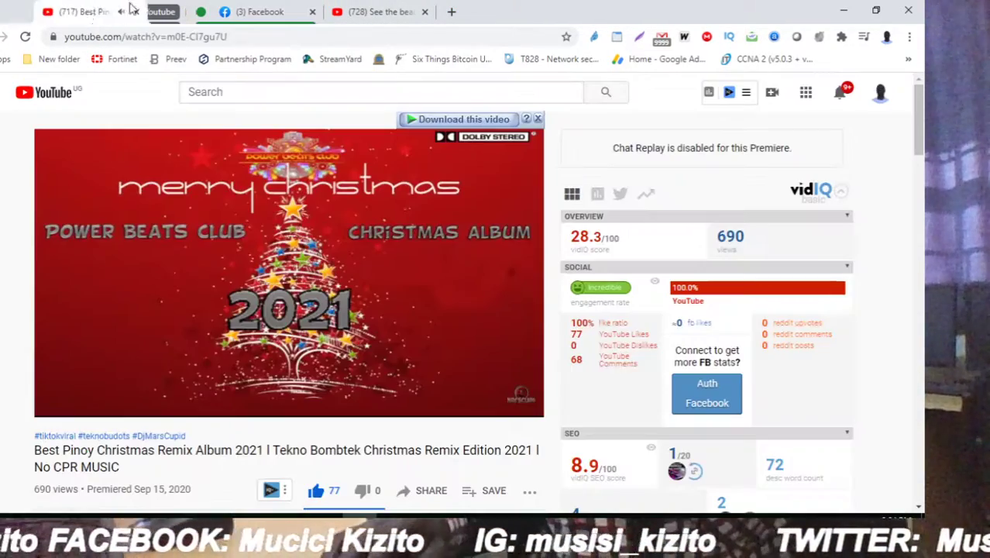
{"action": "right_click", "coordinate": [141, 14]}
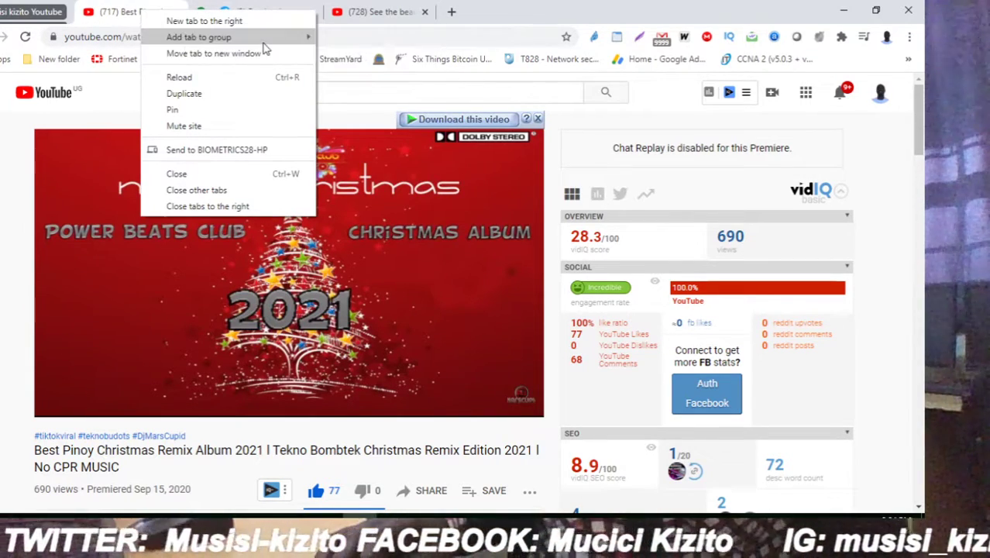
{"action": "left_click", "coordinate": [345, 78]}
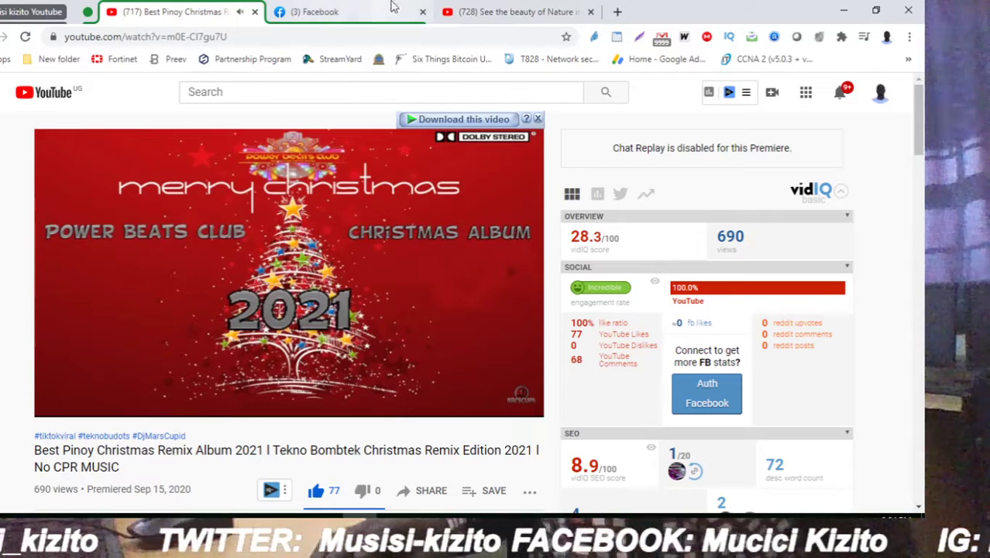
{"action": "left_click", "coordinate": [479, 12]}
Step: Add the See the beauty of Nature tab to the green group and return to it
{"action": "right_click", "coordinate": [478, 11]}
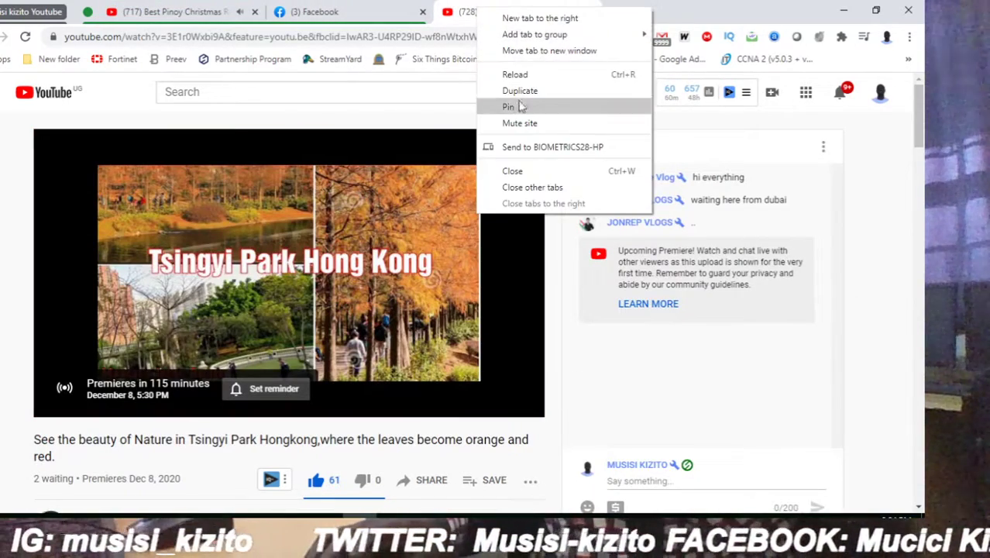
{"action": "mouse_move", "coordinate": [526, 39]}
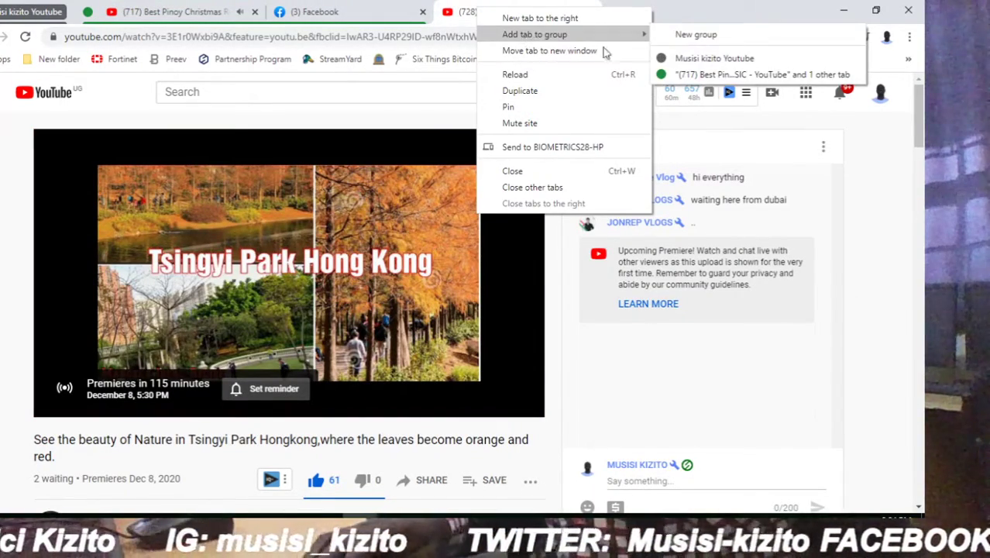
{"action": "left_click", "coordinate": [682, 75]}
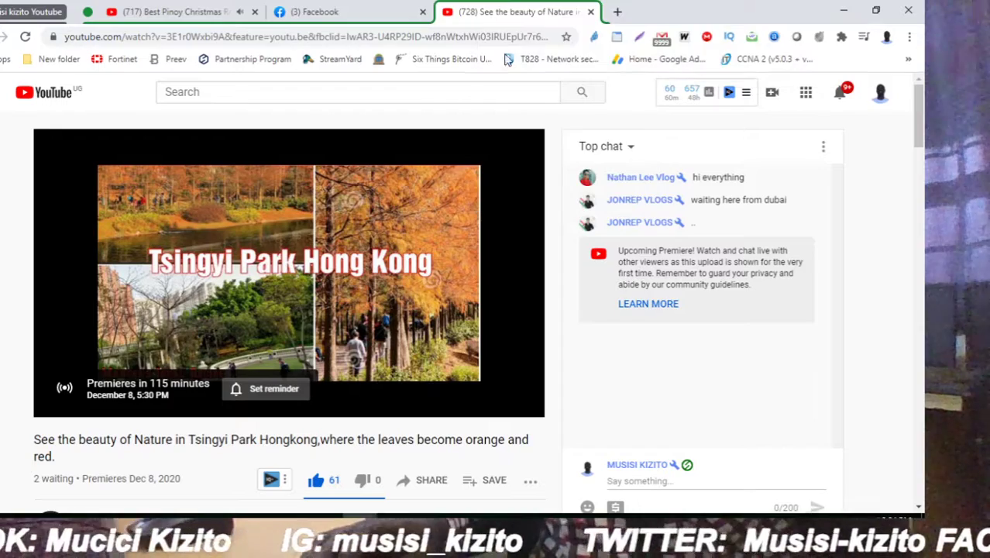
{"action": "left_click", "coordinate": [342, 13]}
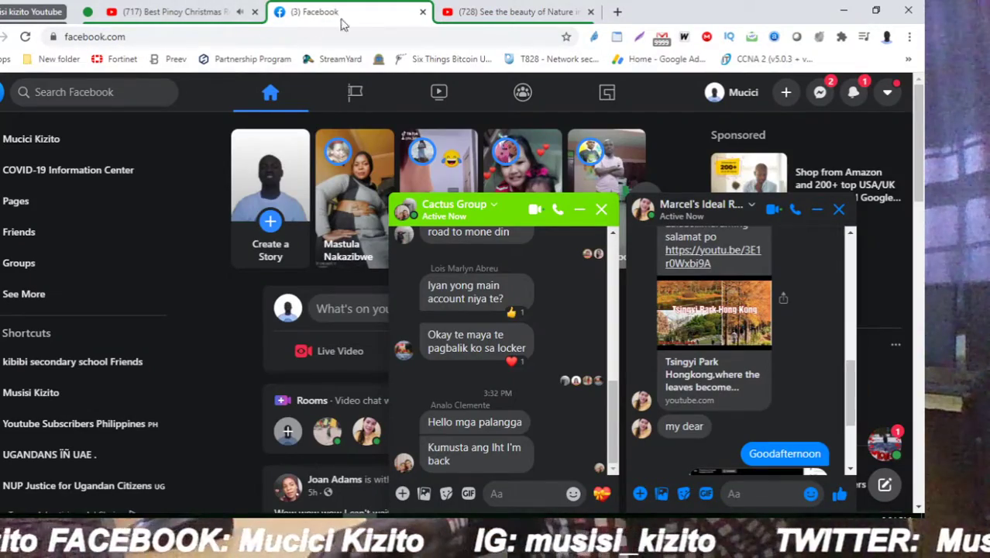
{"action": "left_click", "coordinate": [470, 16]}
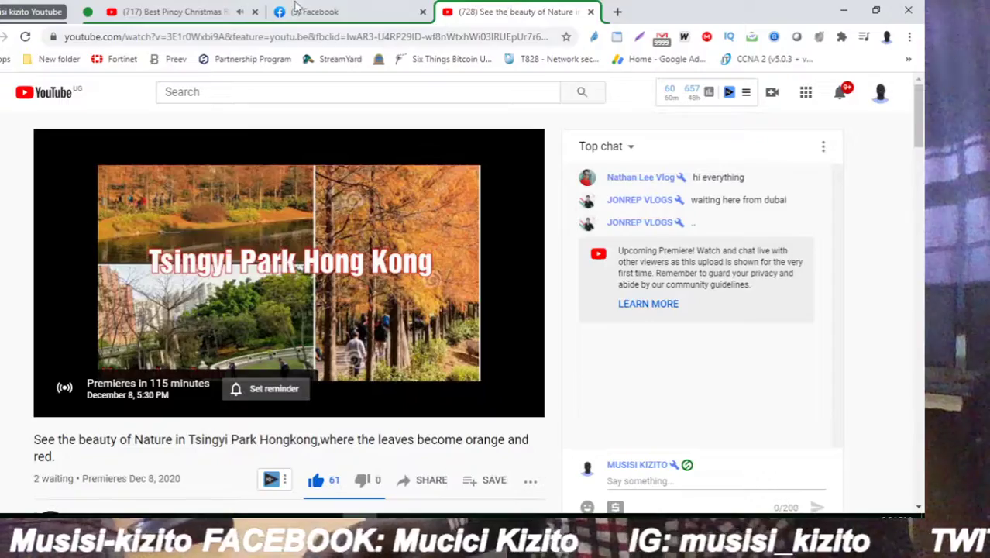
{"action": "left_click", "coordinate": [186, 14]}
Step: Switch to the Facebook feed in the green group
{"action": "left_click", "coordinate": [326, 14]}
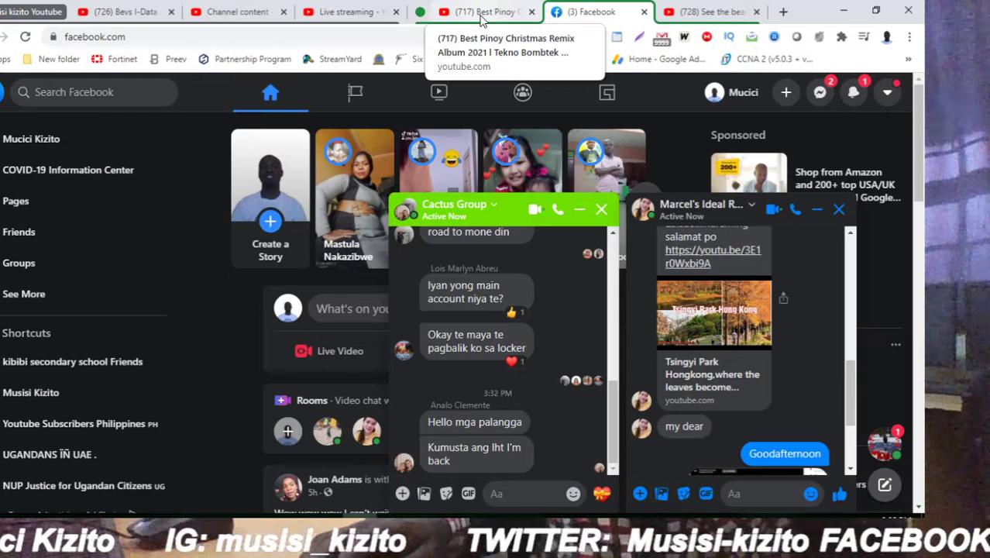
Step: Collapse the YouTube group, check the Best Pinoy tab, and return to Facebook
{"action": "middle_click", "coordinate": [27, 16]}
{"action": "middle_click", "coordinate": [27, 15]}
{"action": "middle_click", "coordinate": [27, 15]}
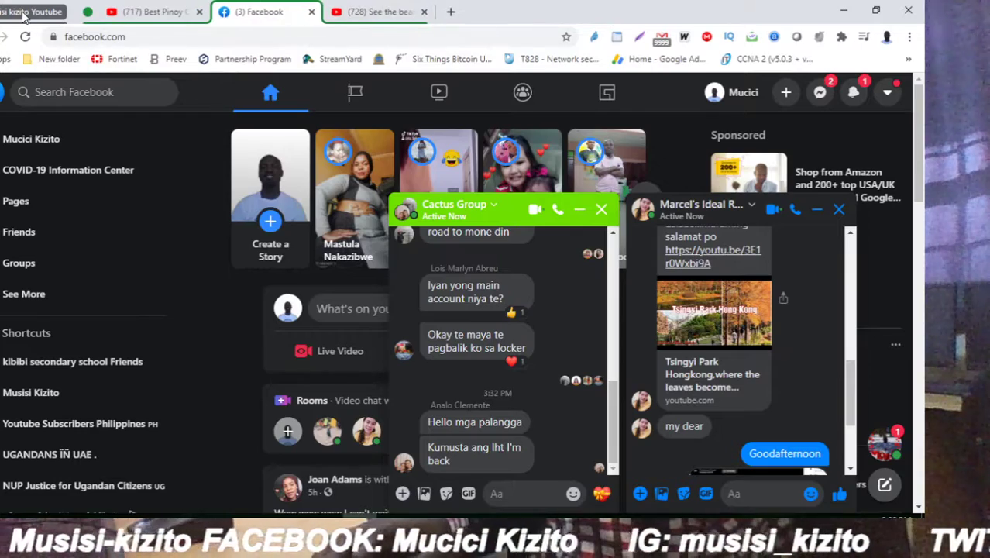
{"action": "left_click", "coordinate": [95, 14]}
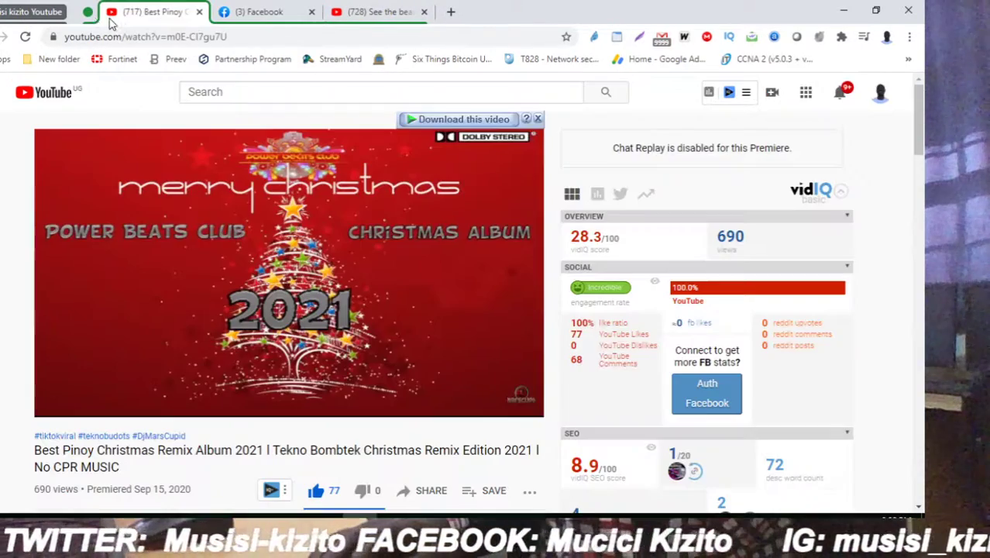
{"action": "left_click", "coordinate": [232, 11]}
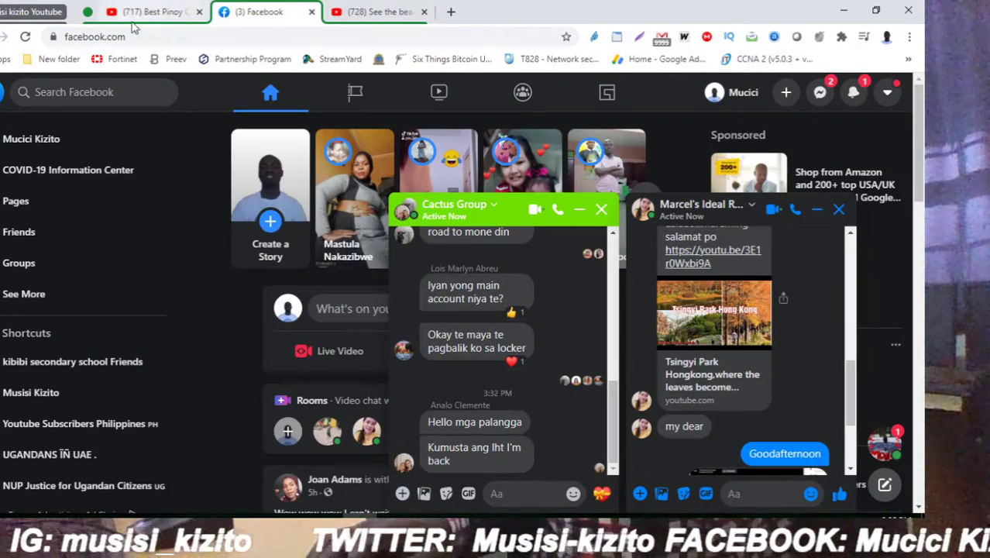
Step: Change the YouTube tab group's colour to orange
{"action": "left_click", "coordinate": [28, 11]}
{"action": "right_click", "coordinate": [28, 11]}
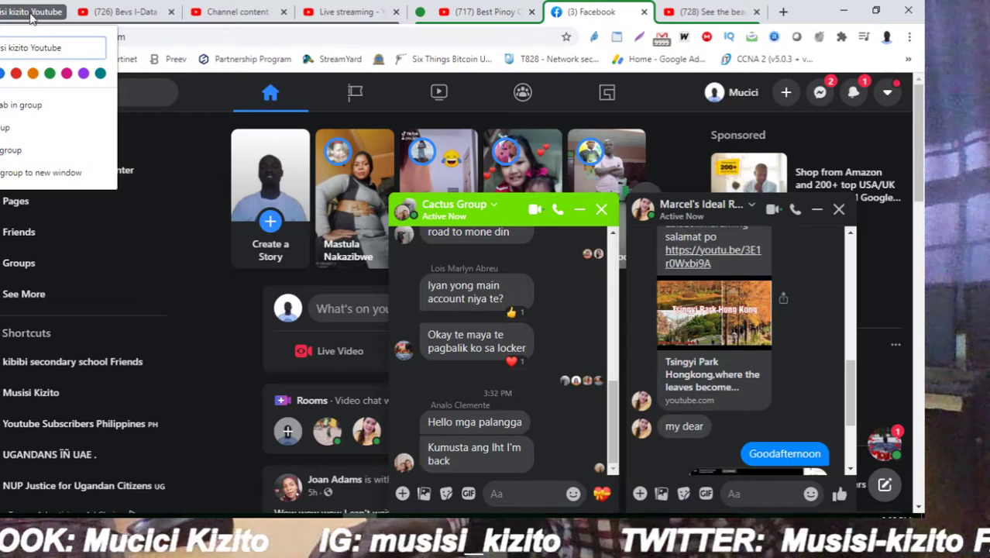
{"action": "left_click", "coordinate": [33, 74]}
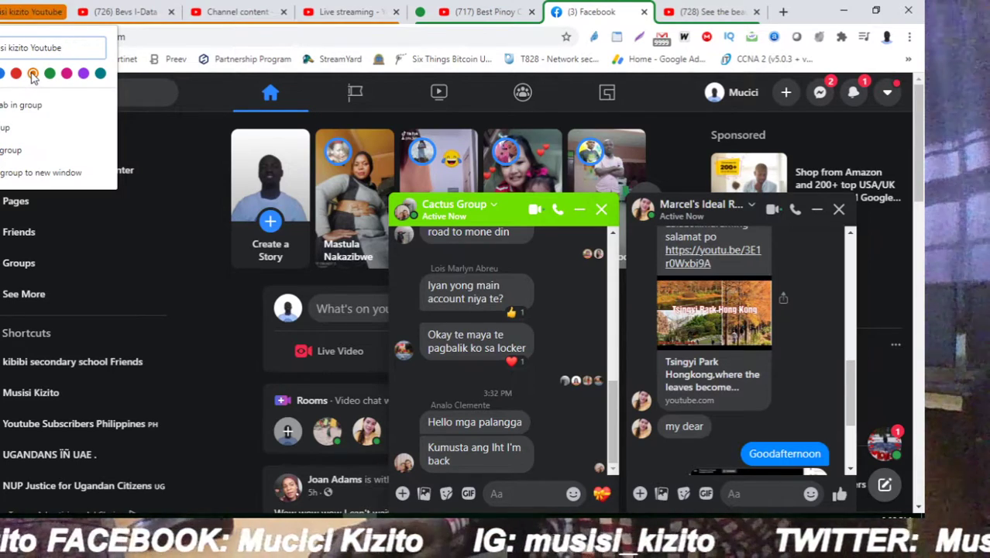
{"action": "left_click", "coordinate": [32, 22]}
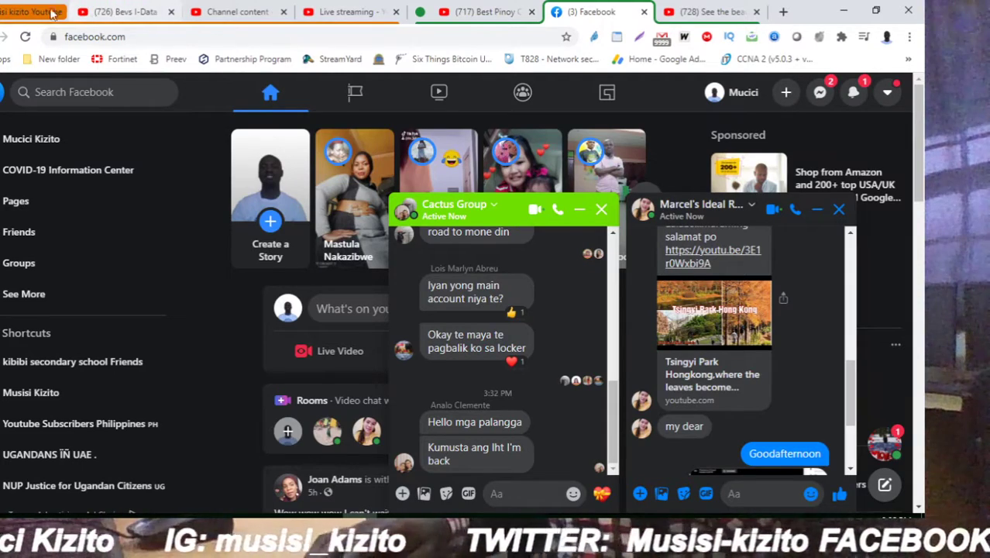
Step: Collapse the orange group and switch to the See the beauty of Nature video
{"action": "left_click", "coordinate": [27, 13]}
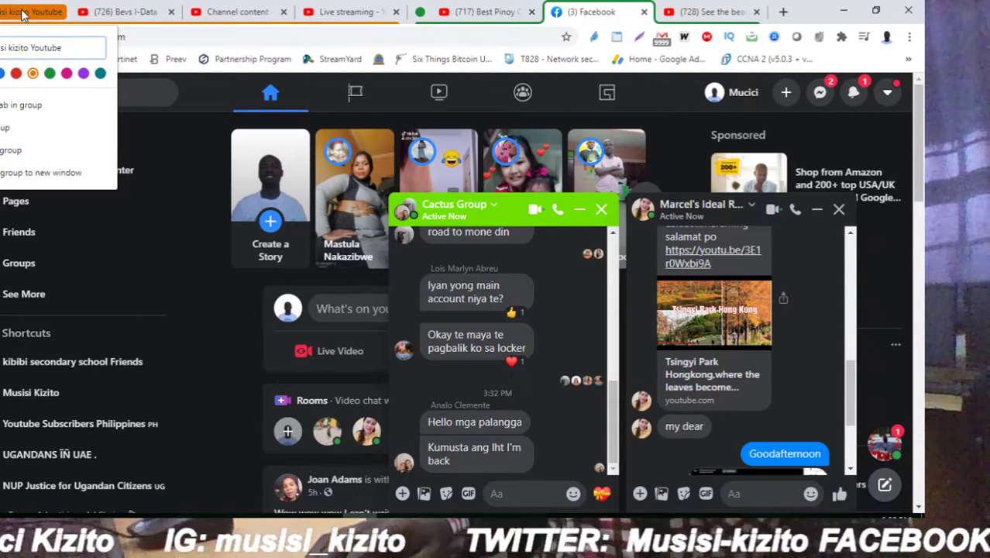
{"action": "key", "text": "Escape"}
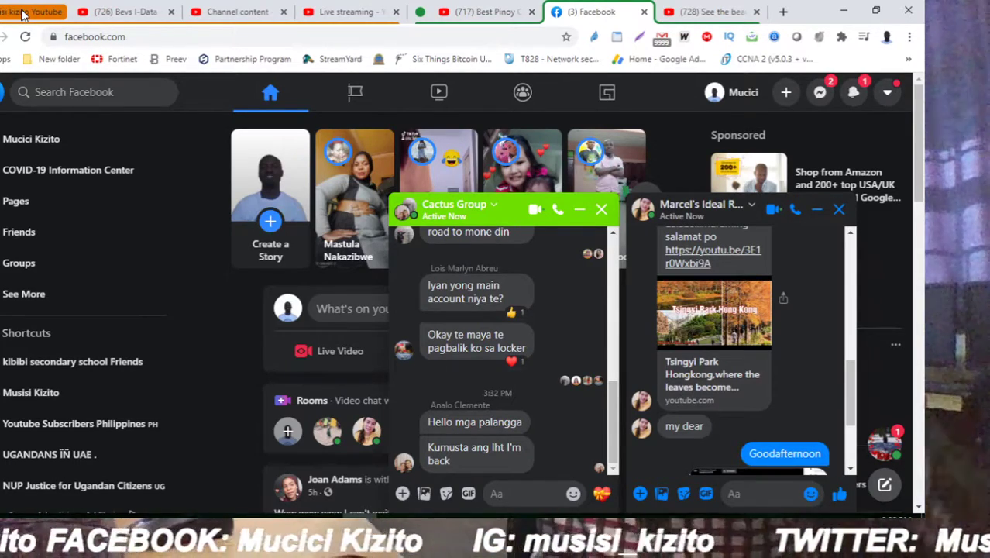
{"action": "left_click", "coordinate": [23, 14]}
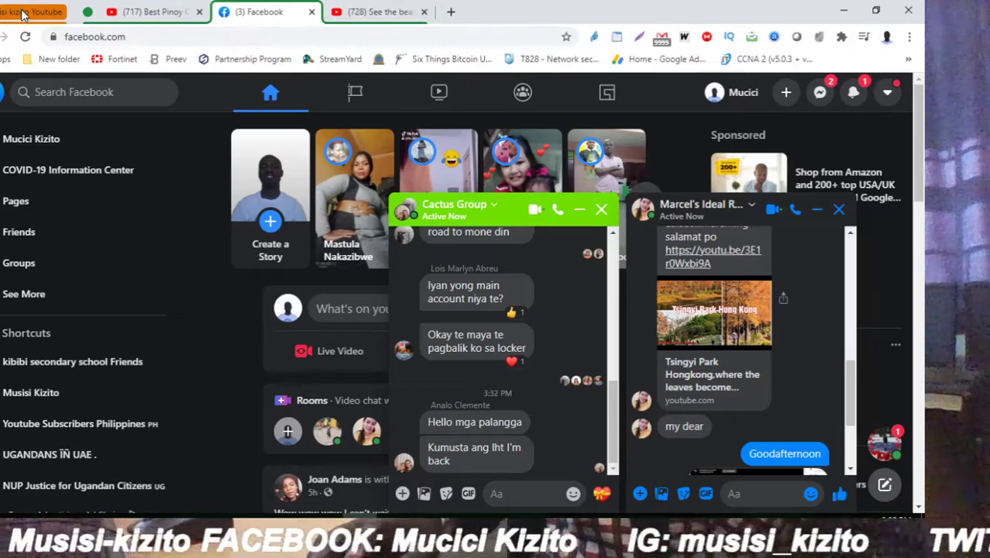
{"action": "left_click", "coordinate": [147, 11]}
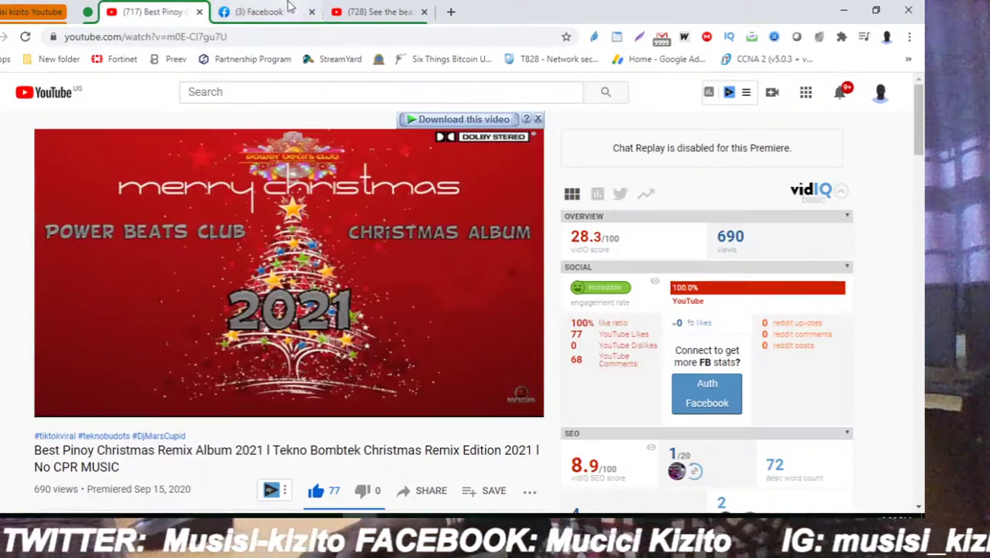
{"action": "left_click", "coordinate": [355, 12]}
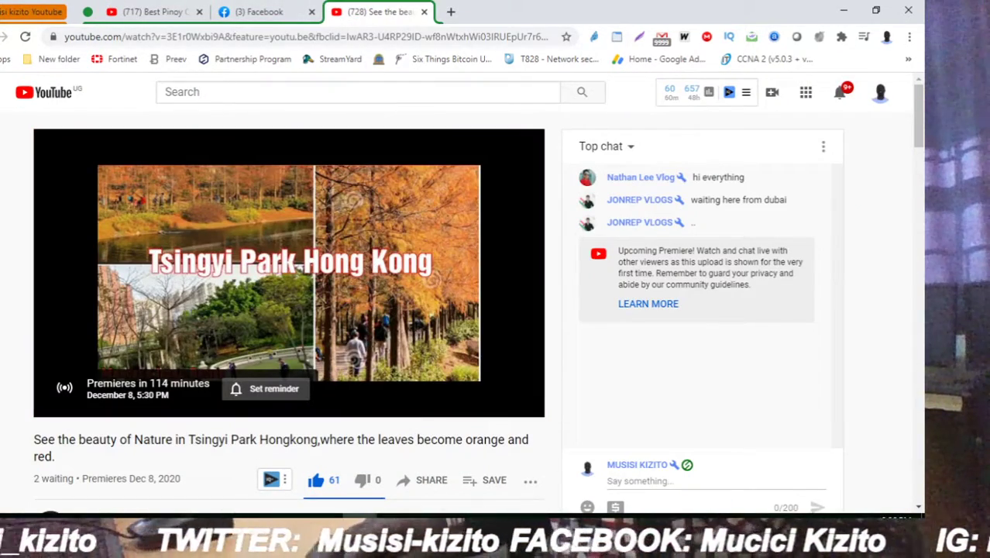